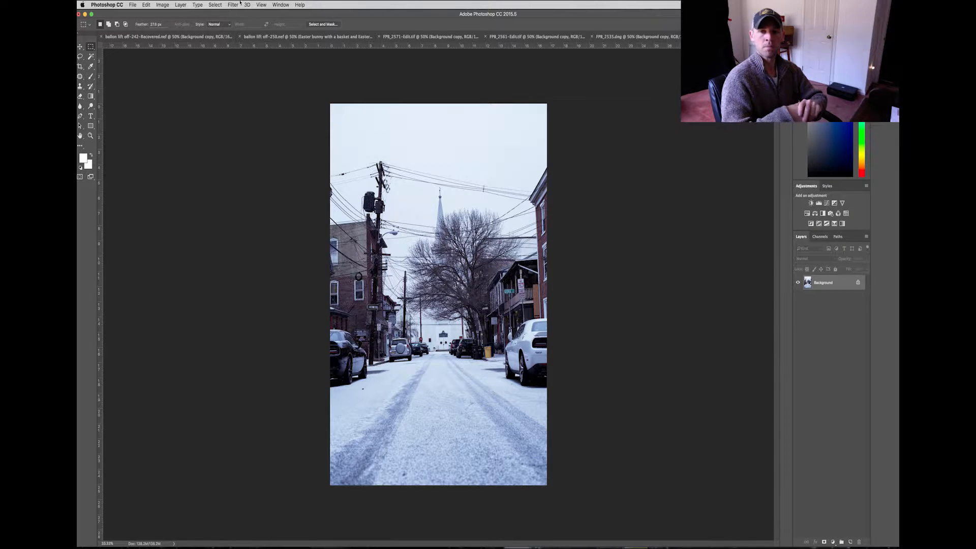
# Duplicate the Background layer, keeping the default name, and add a white layer mask to the copy with white as the foreground color.
pyautogui.click(180, 5)
pyautogui.click(185, 29)
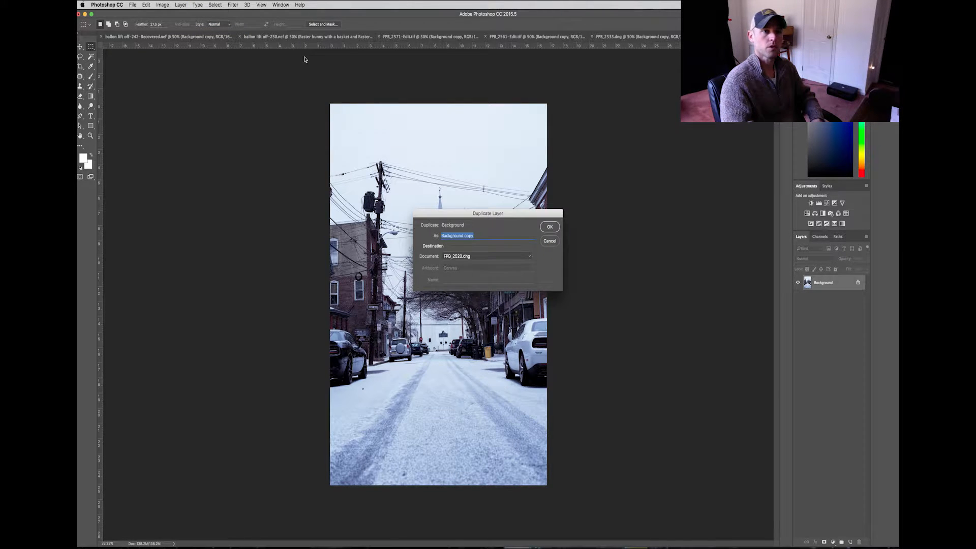
pyautogui.click(548, 227)
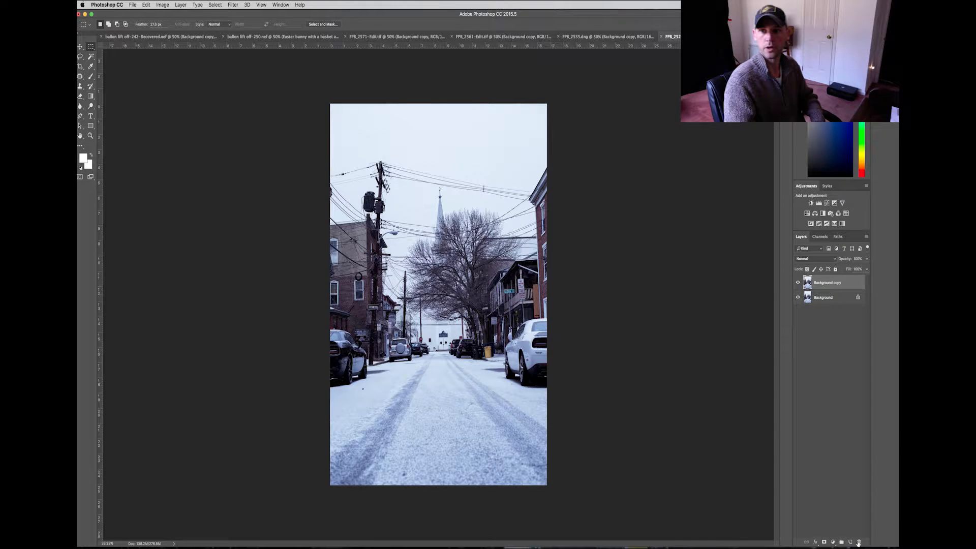
pyautogui.click(823, 542)
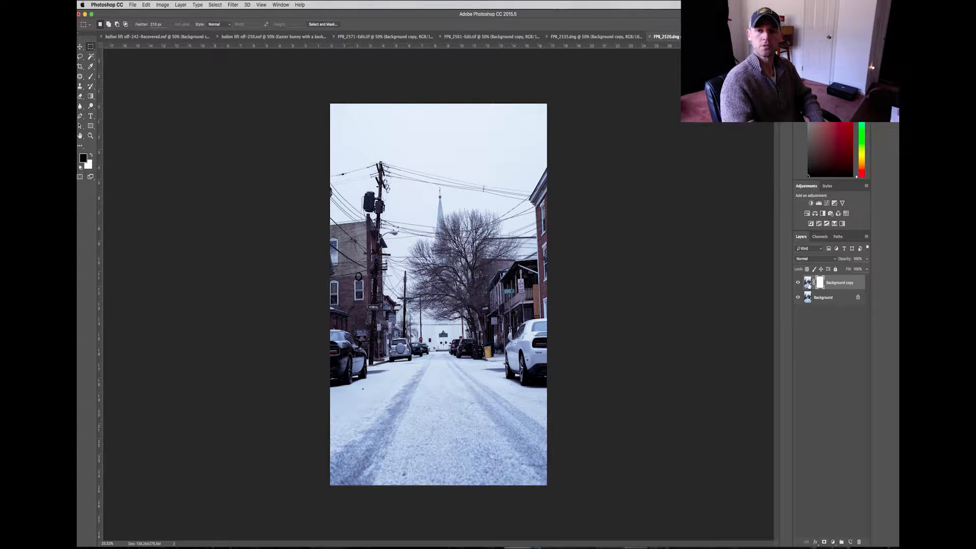
pyautogui.press('x')
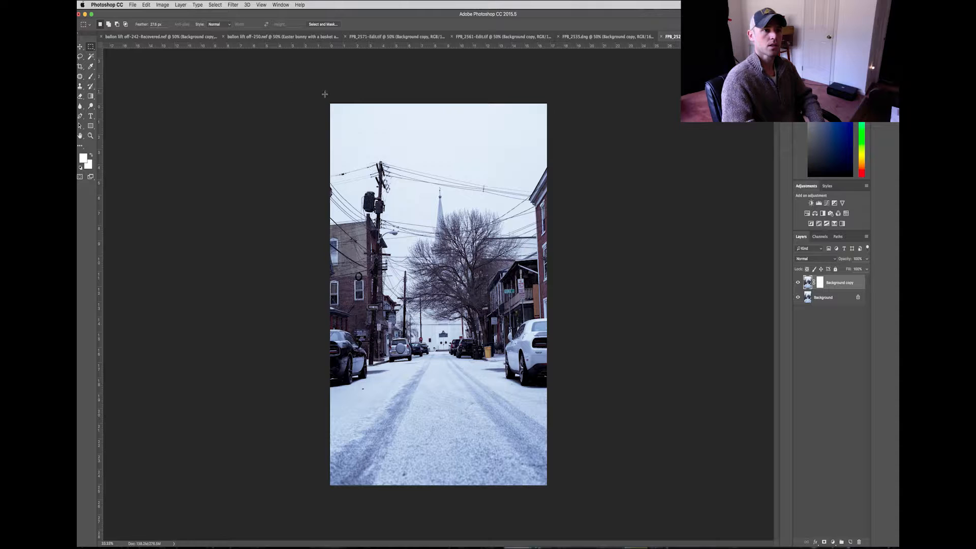
# Select the full-width sky area down to the rooftops and feather the selection by about 170 px.
pyautogui.moveTo(328, 98); pyautogui.dragTo(554, 226)
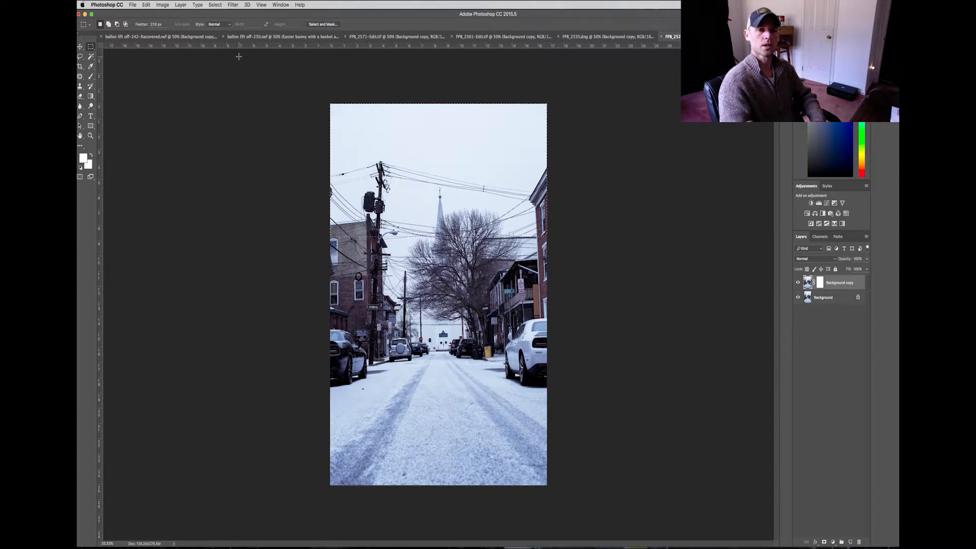
pyautogui.click(321, 23)
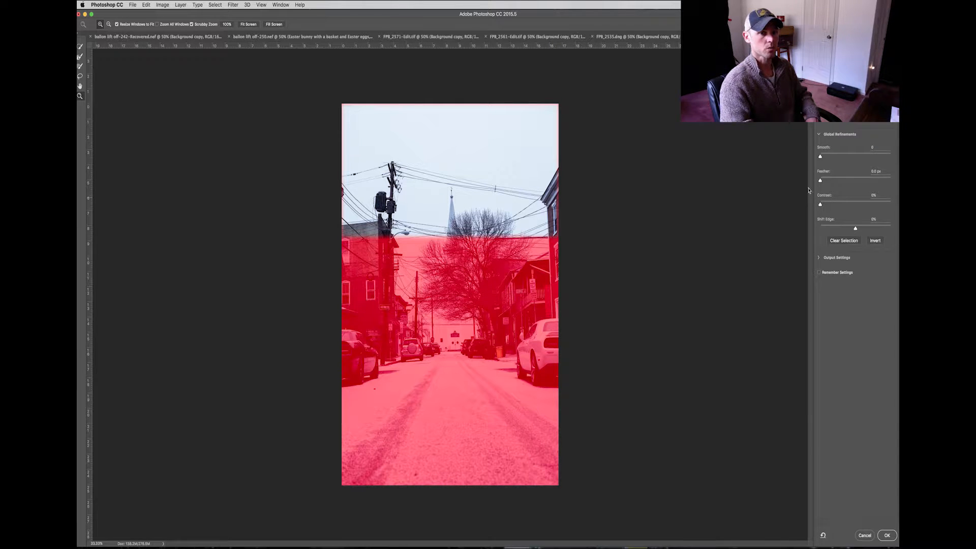
pyautogui.moveTo(820, 181); pyautogui.dragTo(874, 182)
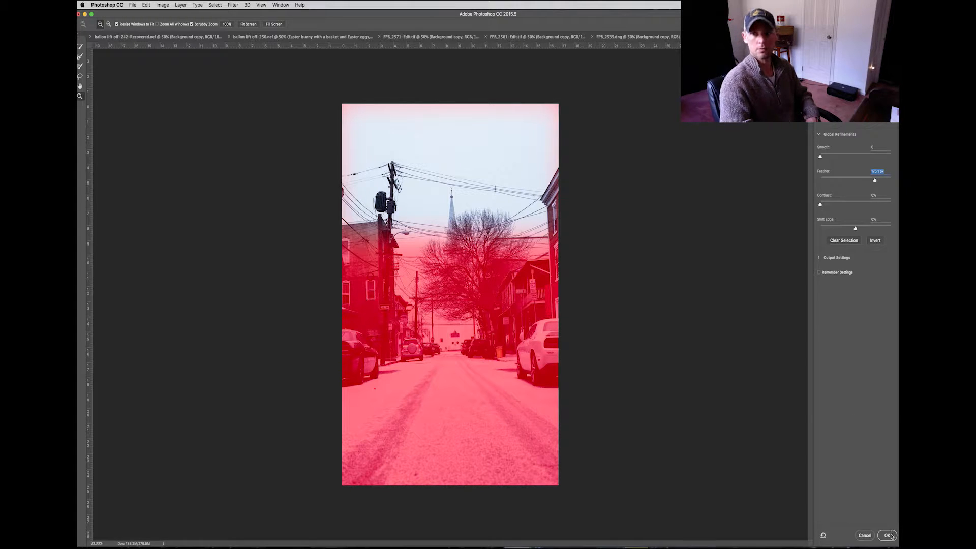
pyautogui.click(887, 536)
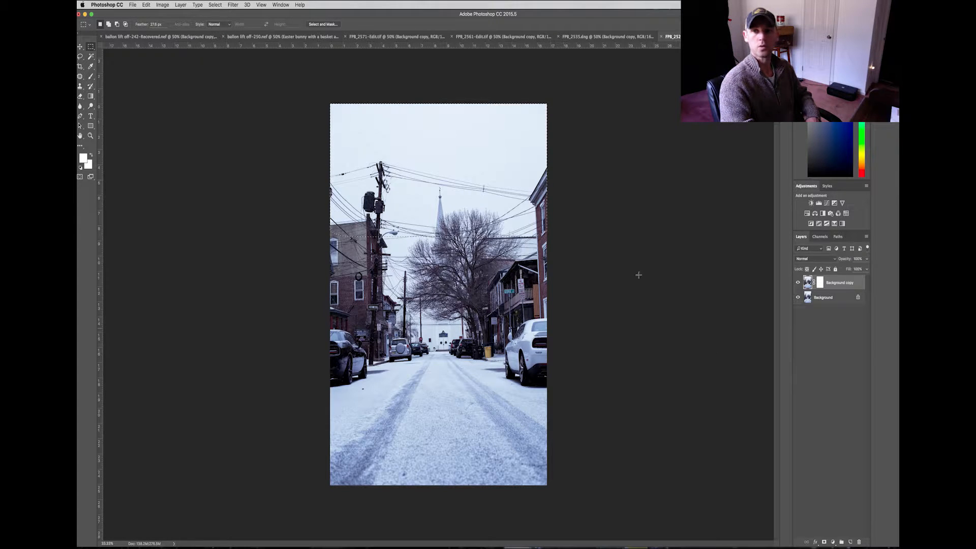
# Apply a Lens Blur to the selected sky area with Radius 87 and Blade Curvature 77.
pyautogui.click(233, 6)
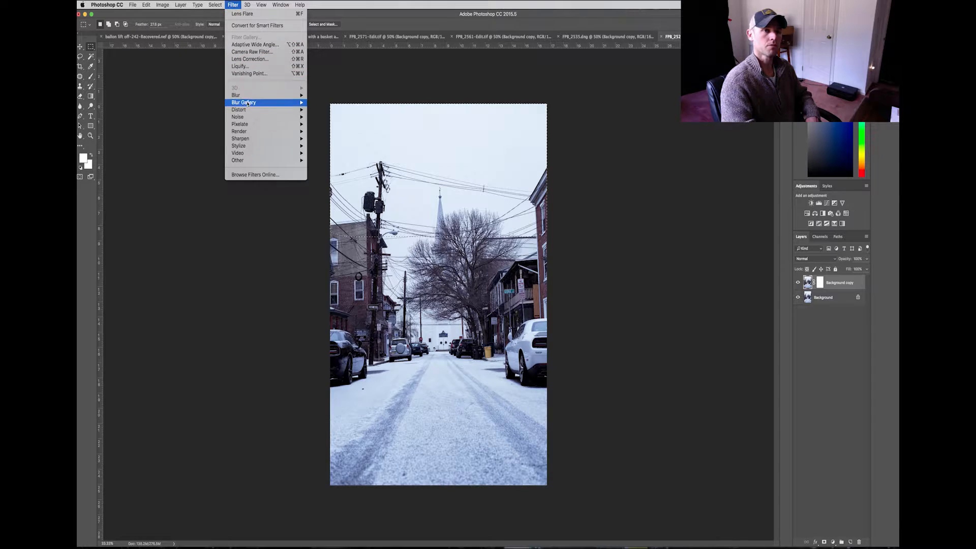
pyautogui.moveTo(247, 97)
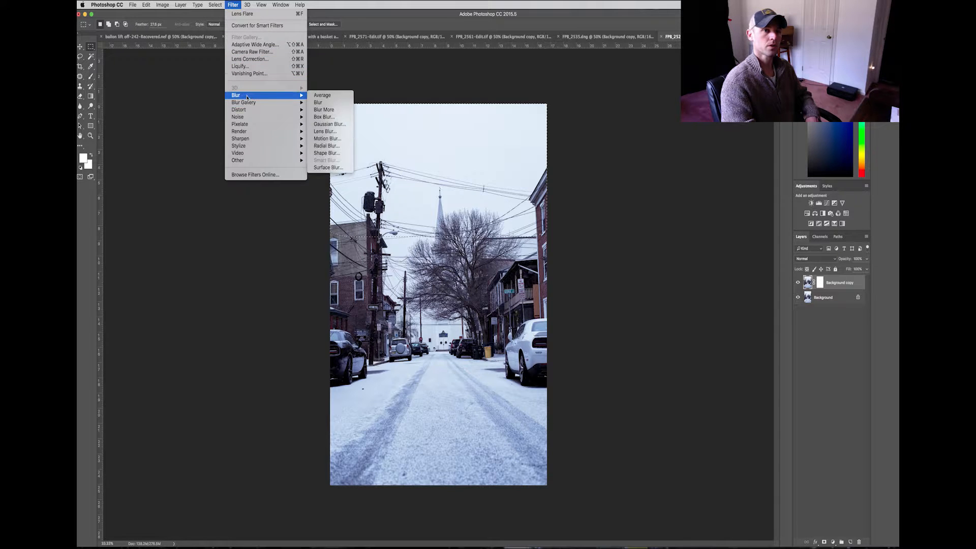
pyautogui.click(325, 132)
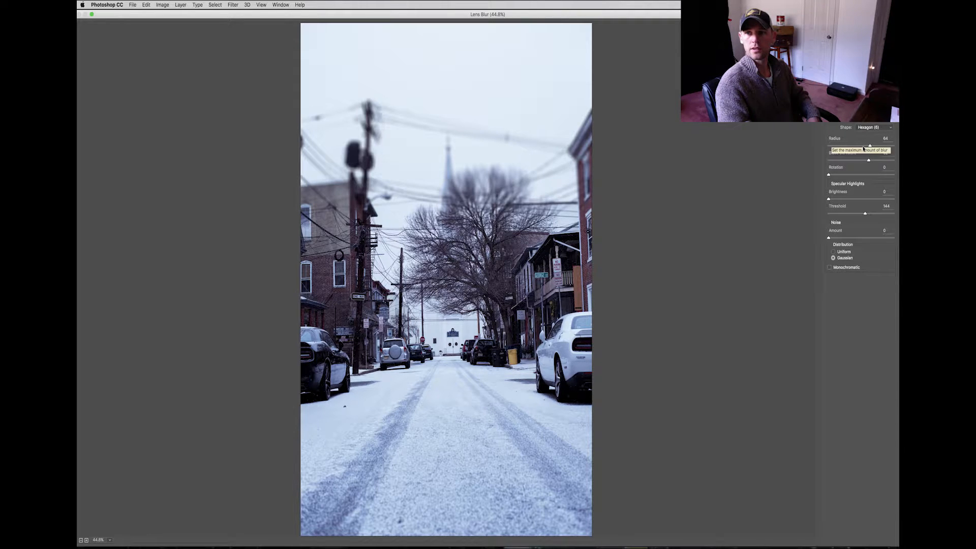
pyautogui.moveTo(870, 148); pyautogui.dragTo(887, 146)
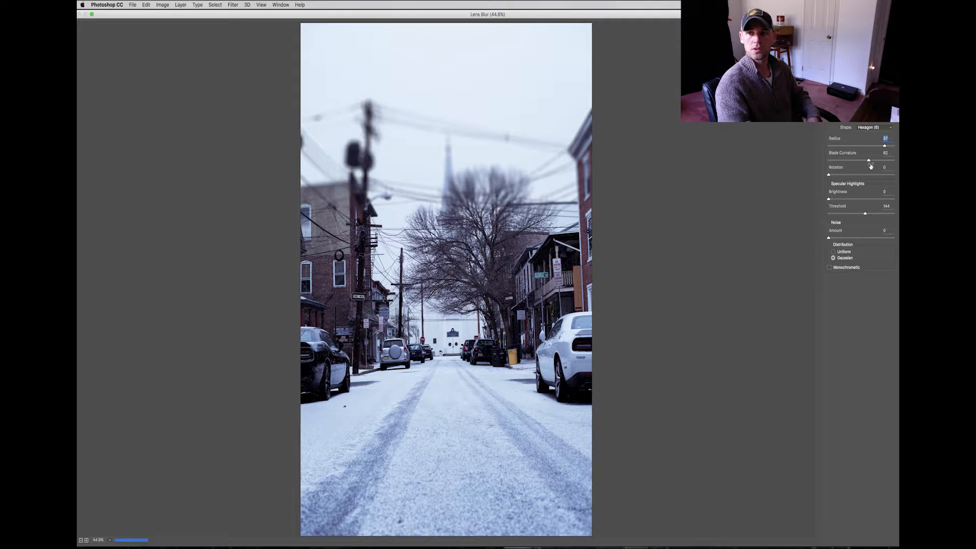
pyautogui.moveTo(869, 161); pyautogui.dragTo(877, 162)
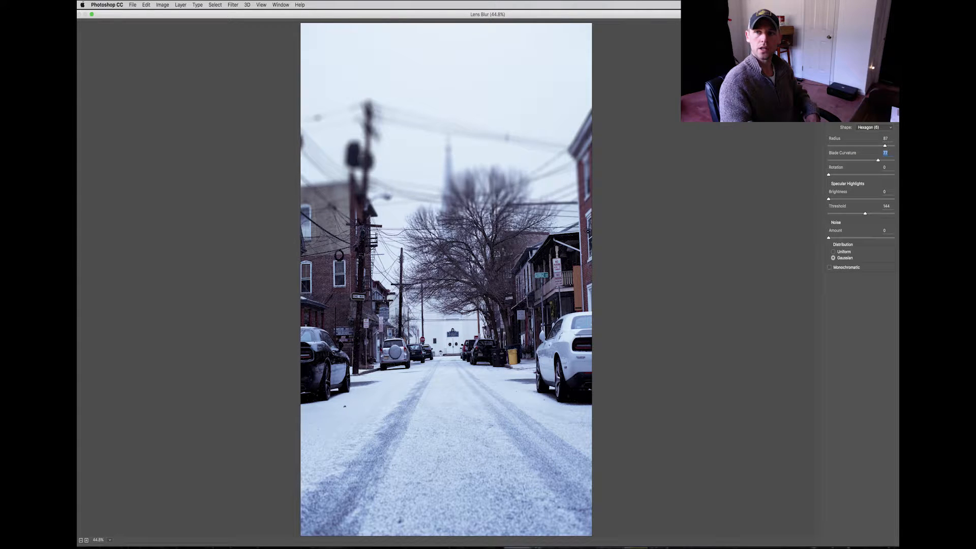
pyautogui.press('Return')
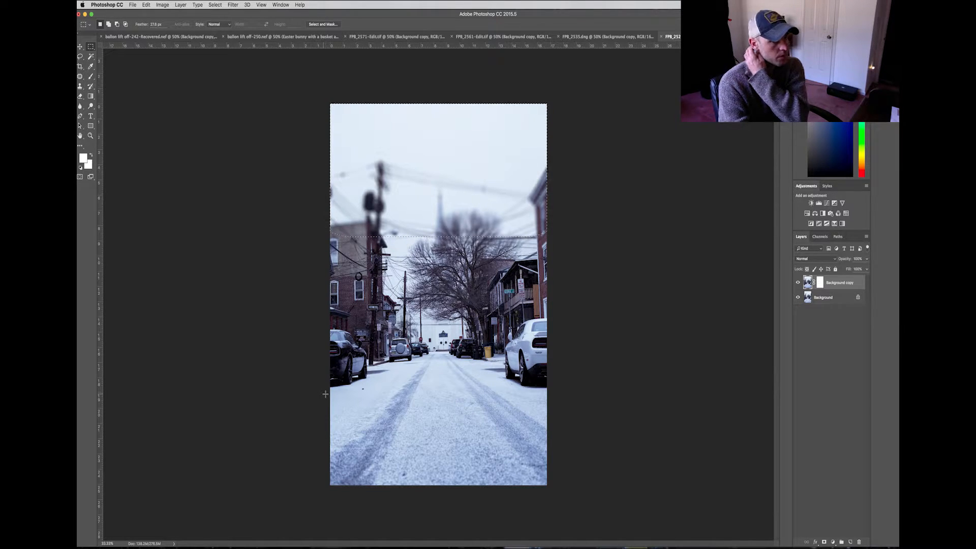
# Select the full-width strip of snowy road below the cars and feather the selection by about 170 px.
pyautogui.moveTo(329, 391); pyautogui.dragTo(560, 487)
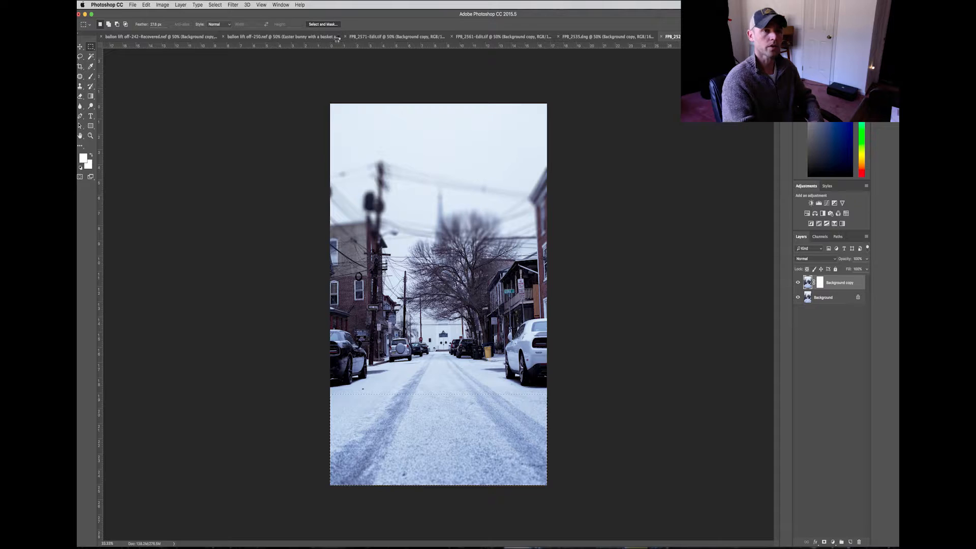
pyautogui.press('super+alt+r')
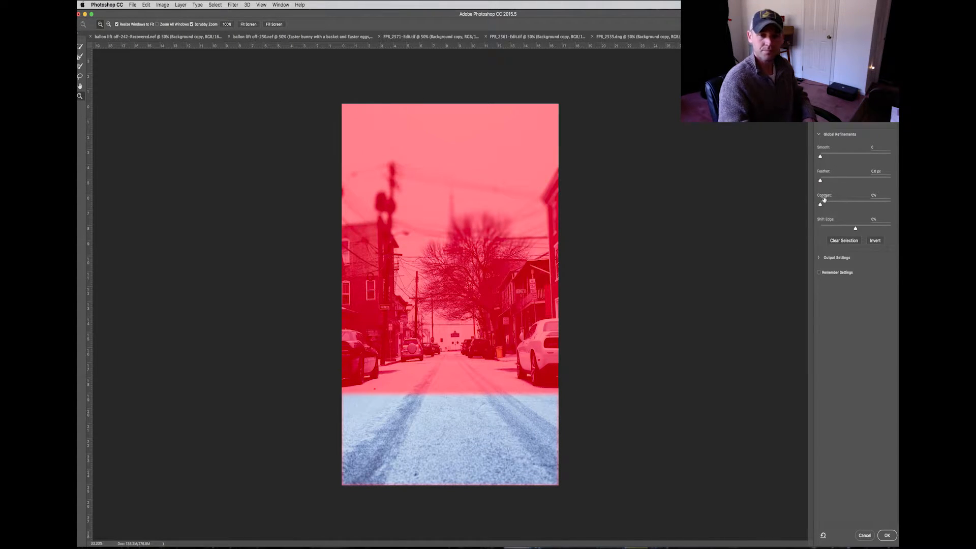
pyautogui.moveTo(820, 180); pyautogui.dragTo(875, 180)
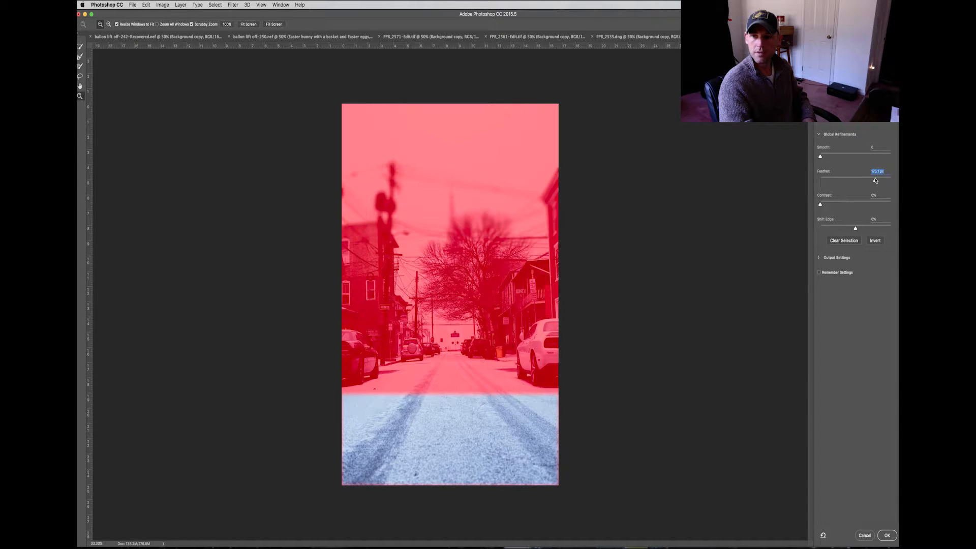
pyautogui.click(887, 537)
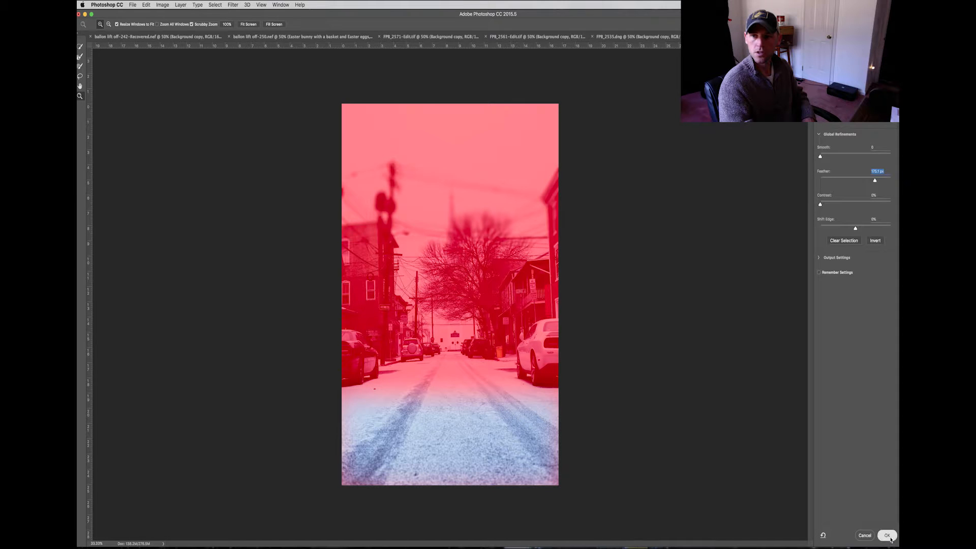
# Repeat the last Lens Blur on the selected road area and clear the selection.
pyautogui.click(233, 5)
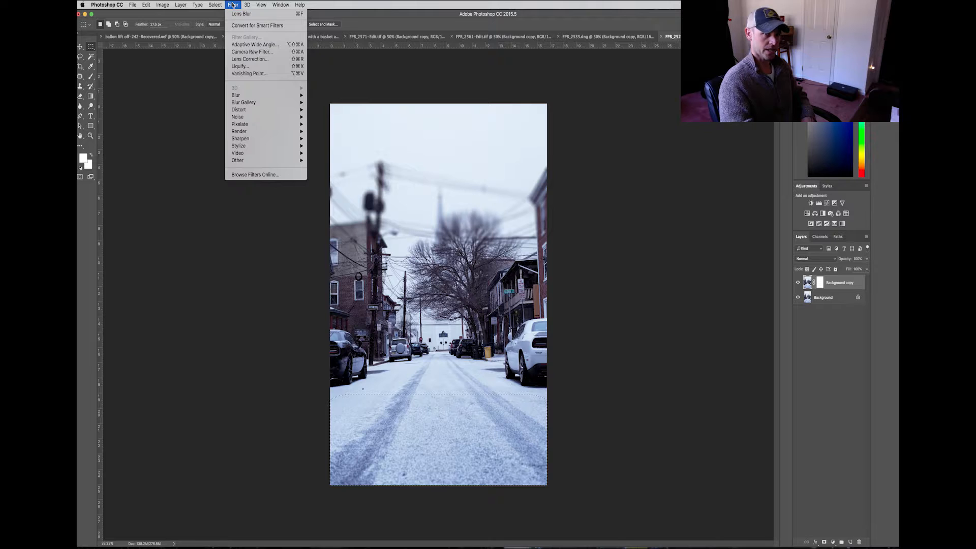
pyautogui.click(241, 14)
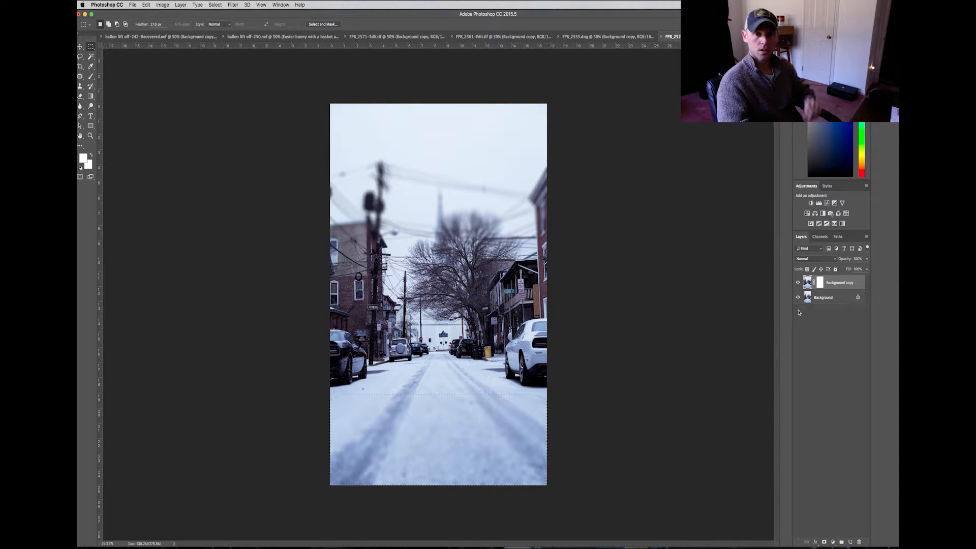
pyautogui.click(621, 381)
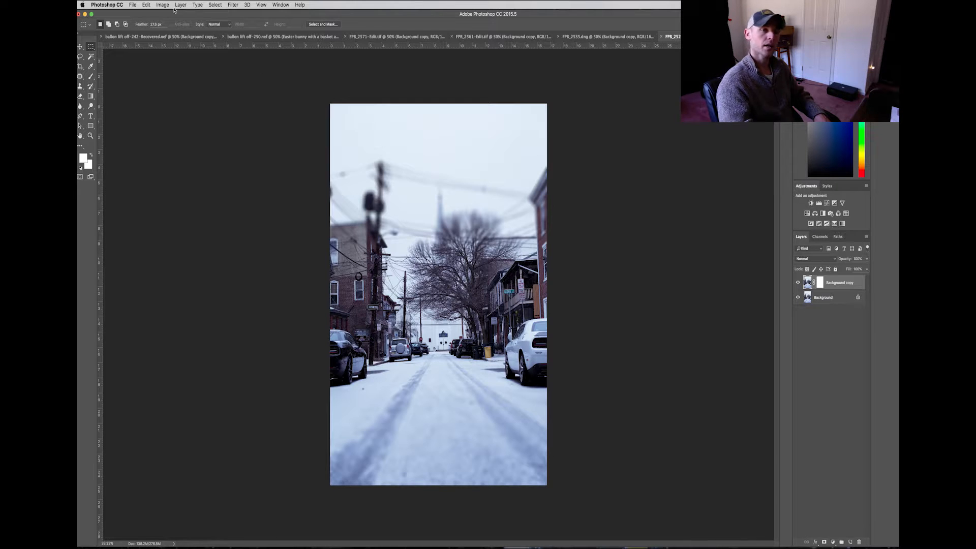
# Save the blurred street photo and switch to Lightroom.
pyautogui.click(131, 5)
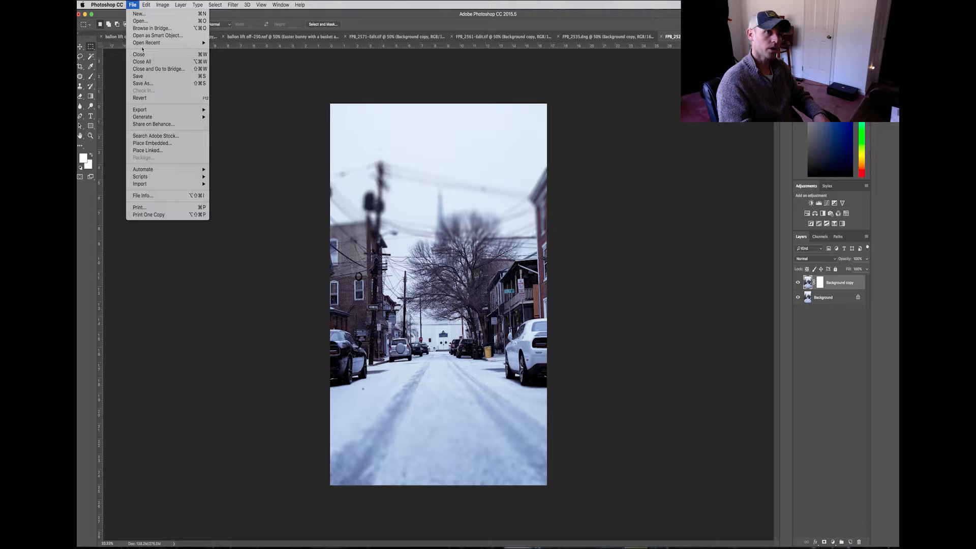
pyautogui.click(138, 76)
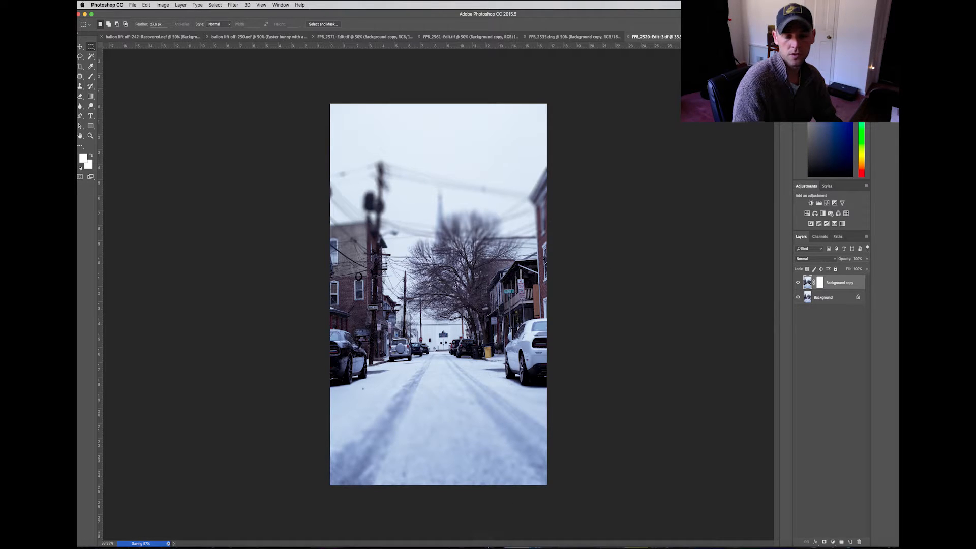
pyautogui.moveTo(485, 539)
pyautogui.click(529, 531)
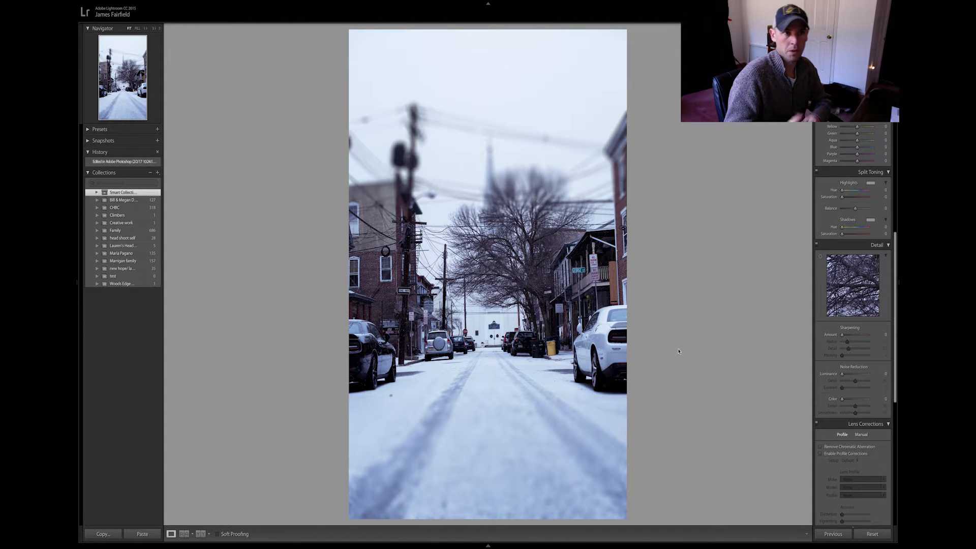
# Convert the street photo to Black & White and set Contrast to +61.
pyautogui.scroll(10, 859, 204)
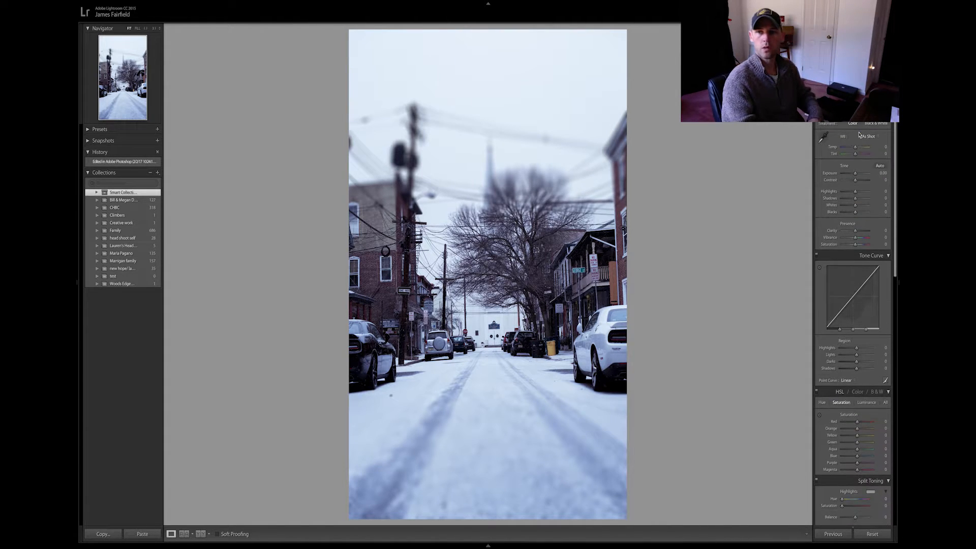
pyautogui.click(876, 123)
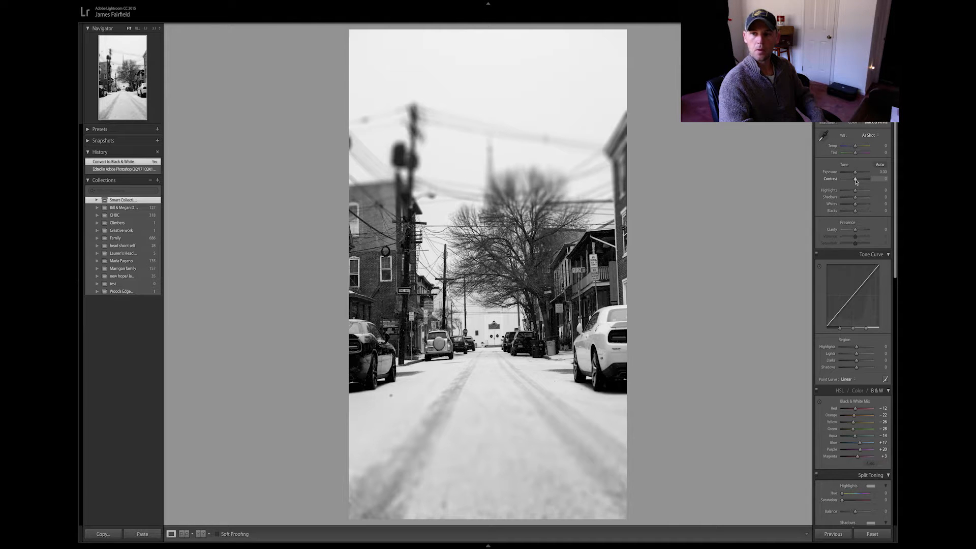
pyautogui.moveTo(856, 182); pyautogui.dragTo(866, 179)
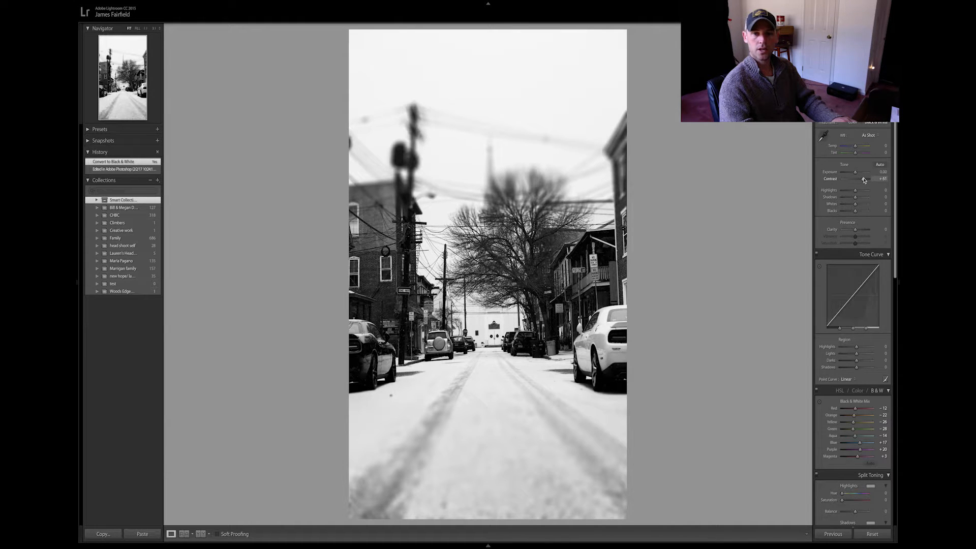
# Set Highlights to -100, Shadows to +61 and Whites to +43.
pyautogui.moveTo(855, 190); pyautogui.dragTo(829, 192)
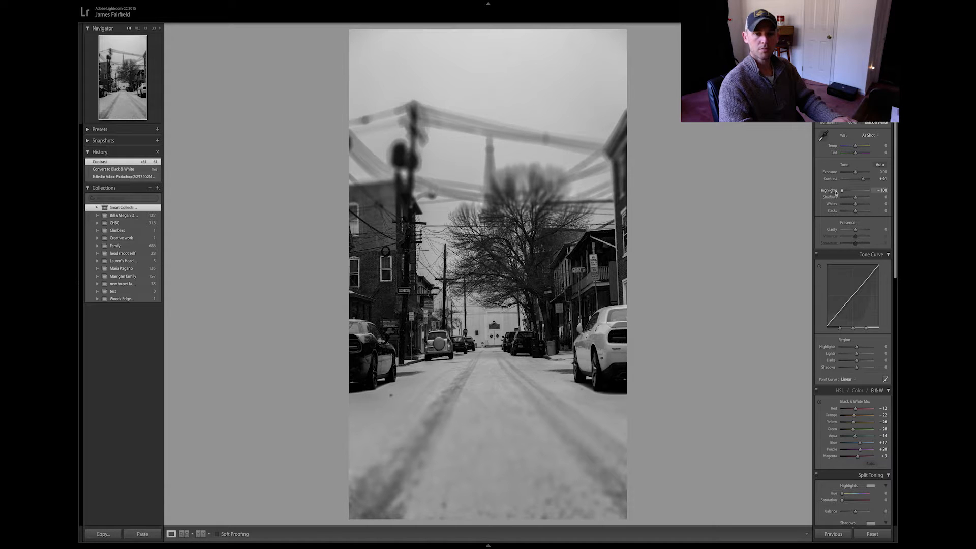
pyautogui.moveTo(840, 191); pyautogui.dragTo(848, 190)
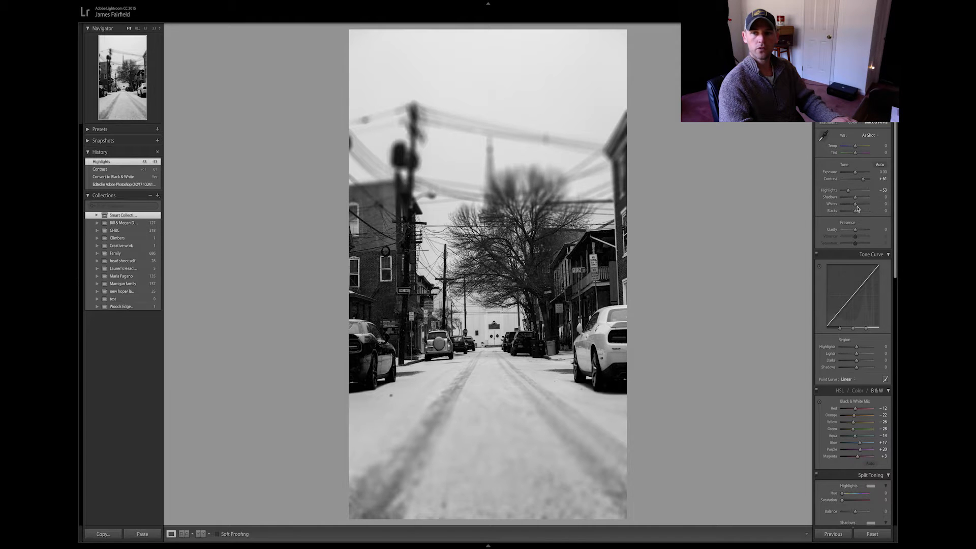
pyautogui.moveTo(855, 198)
pyautogui.mouseDown()
pyautogui.moveTo(865, 199)
pyautogui.moveTo(845, 193)
pyautogui.moveTo(864, 206)
pyautogui.moveTo(837, 194)
pyautogui.mouseUp()
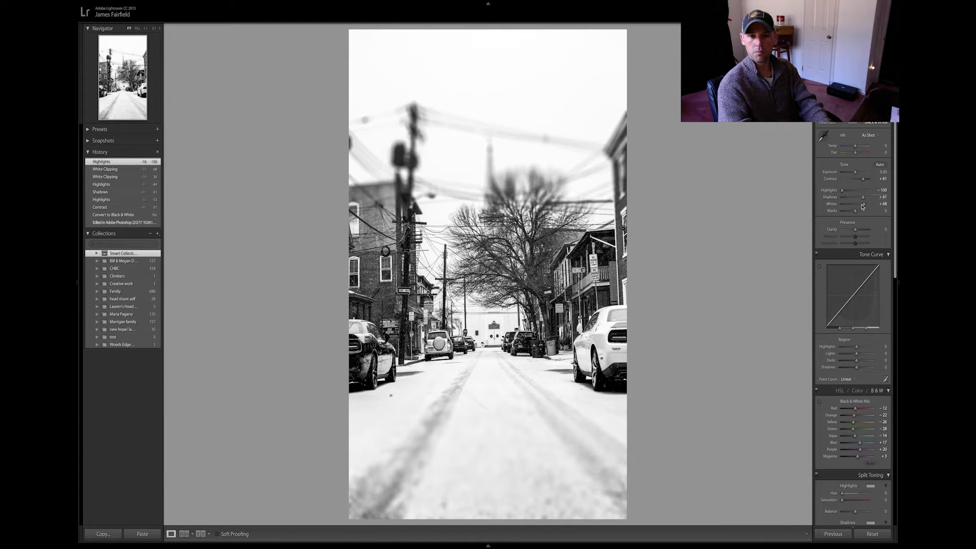
pyautogui.moveTo(863, 206); pyautogui.dragTo(860, 206)
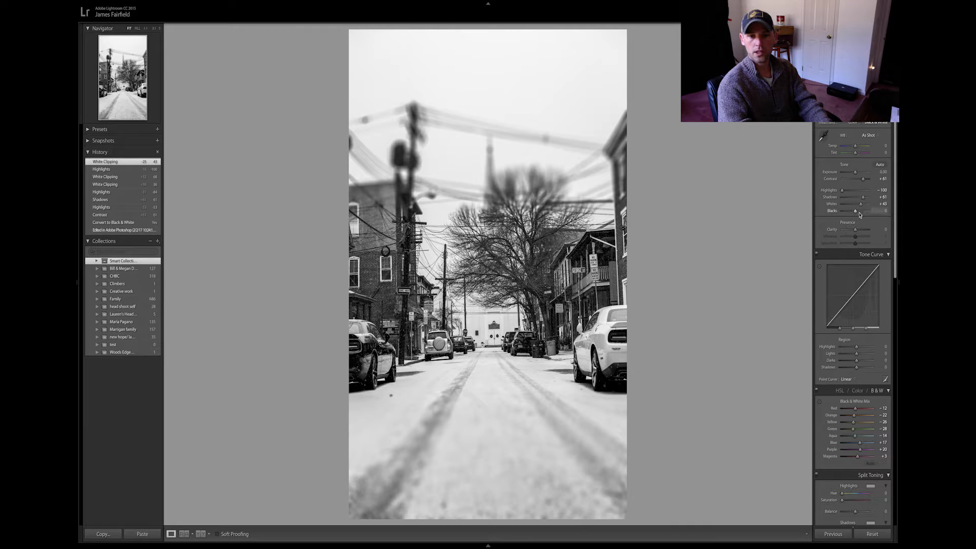
# Set Blacks to -42, briefly toggling the clipping overlay to check the dark areas.
pyautogui.moveTo(855, 212); pyautogui.dragTo(850, 211)
pyautogui.press('j')
pyautogui.press('j')
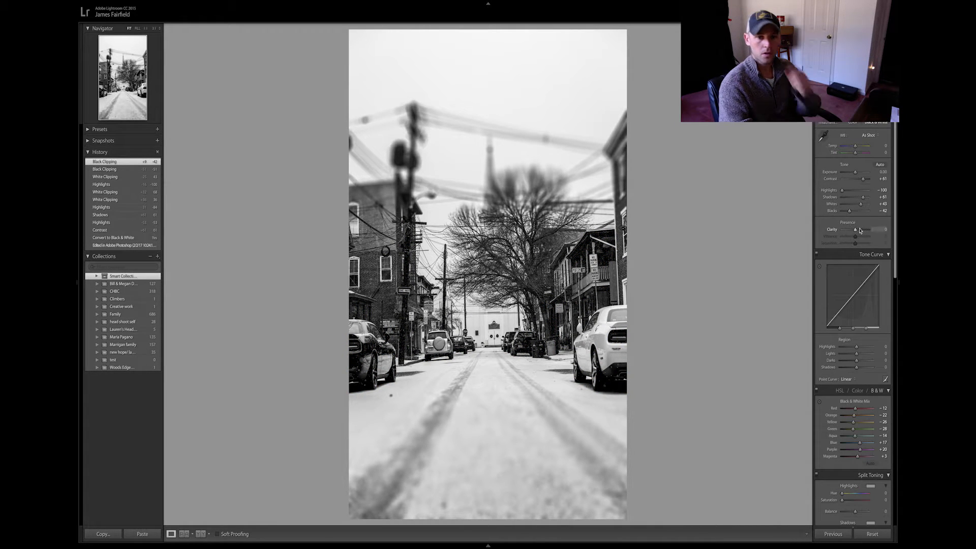
# Set the photo's Clarity to +22.
pyautogui.moveTo(857, 231); pyautogui.dragTo(861, 231)
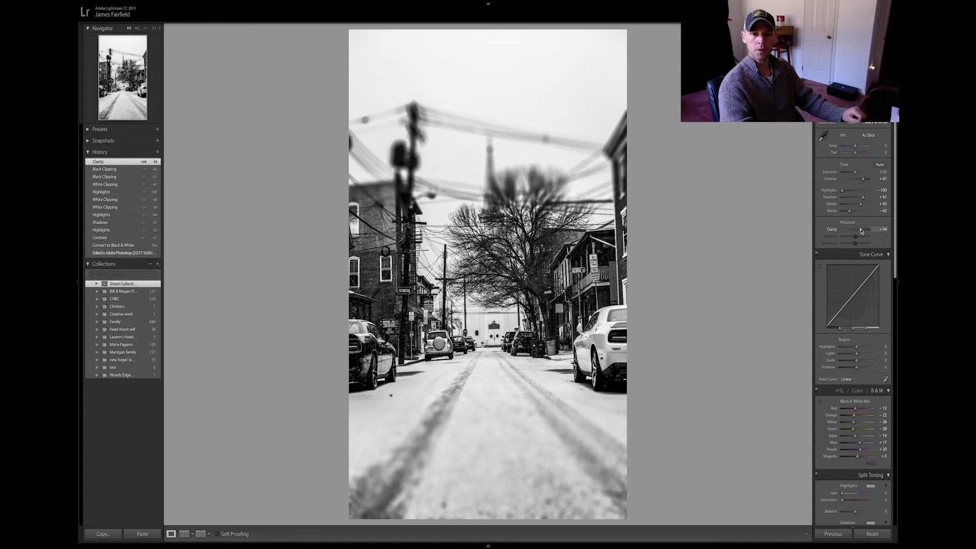
pyautogui.moveTo(861, 231); pyautogui.dragTo(858, 232)
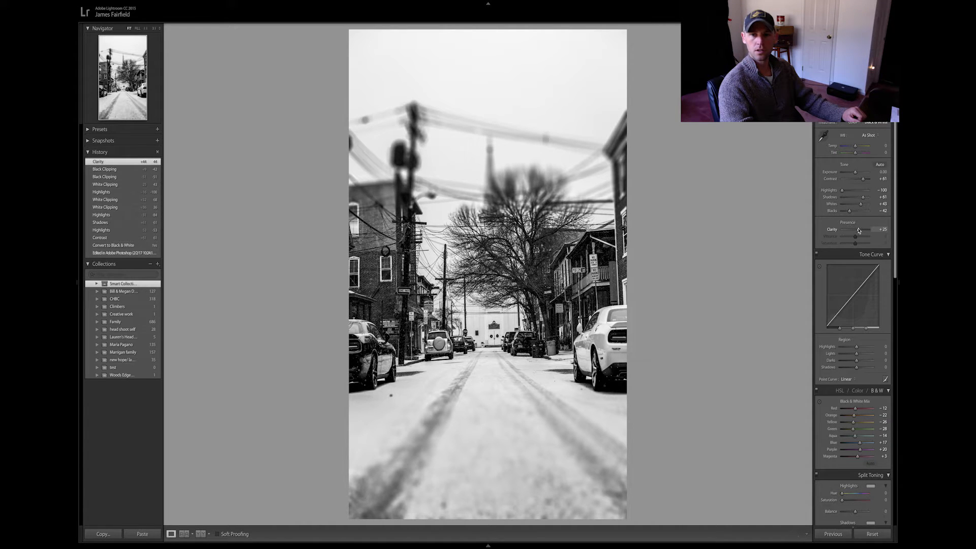
pyautogui.moveTo(858, 231); pyautogui.dragTo(858, 231)
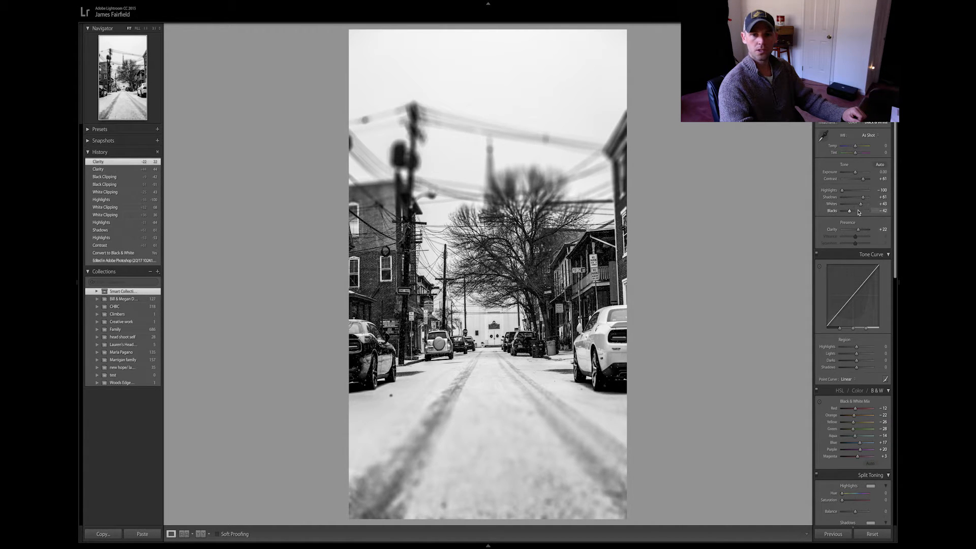
# Try a different Temp value and return it to 0, then set Tint to -15 and Exposure to -0.30.
pyautogui.moveTo(855, 146); pyautogui.dragTo(855, 148)
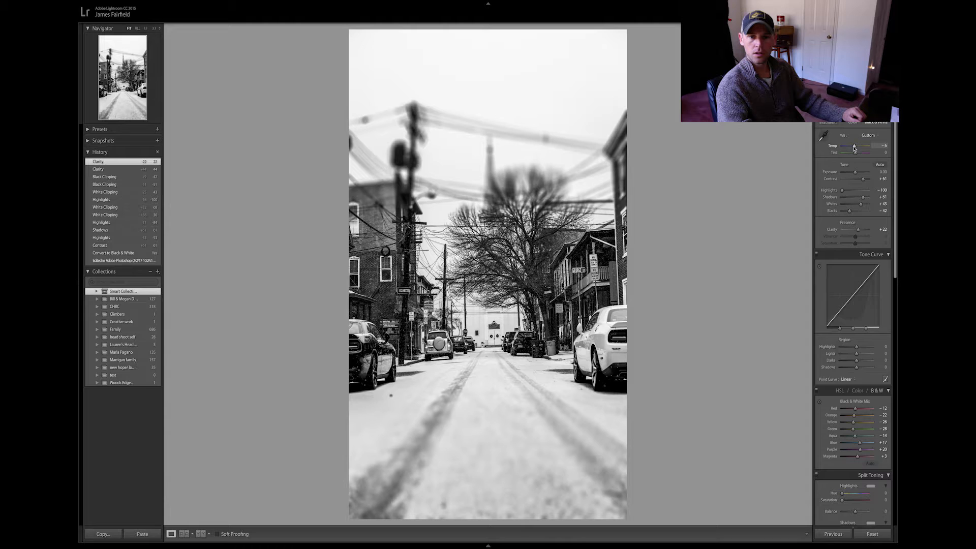
pyautogui.moveTo(855, 154); pyautogui.dragTo(854, 174)
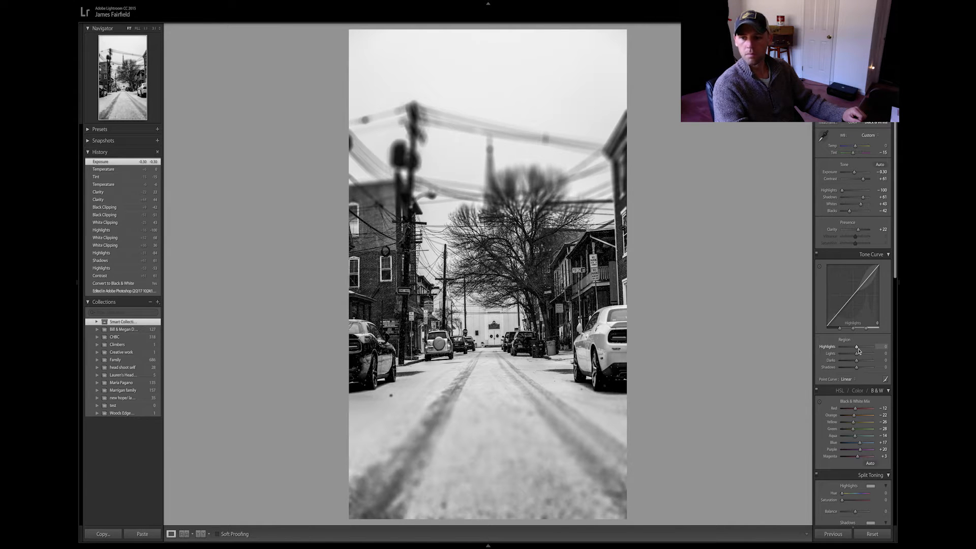
# Sharpen the photo with an Amount of 4 and edge Masking of 9, previewing the mask while adjusting it.
pyautogui.scroll(-3, 858, 351)
pyautogui.scroll(-8, 858, 350)
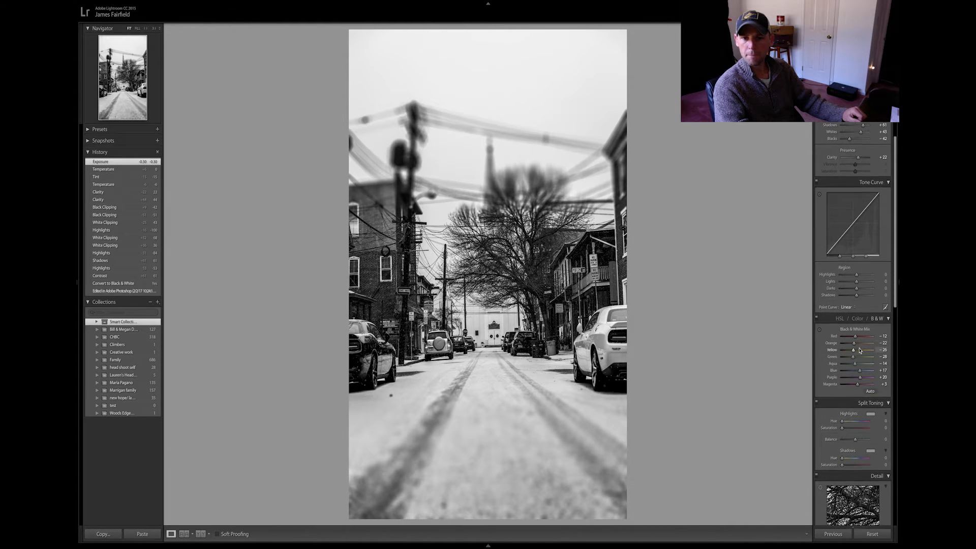
pyautogui.scroll(-6, 858, 350)
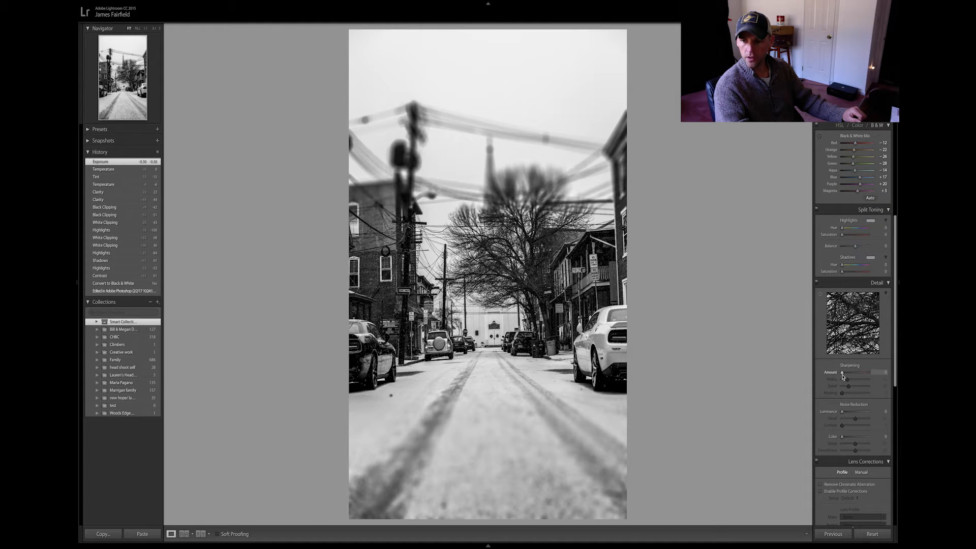
pyautogui.moveTo(843, 375); pyautogui.dragTo(844, 375)
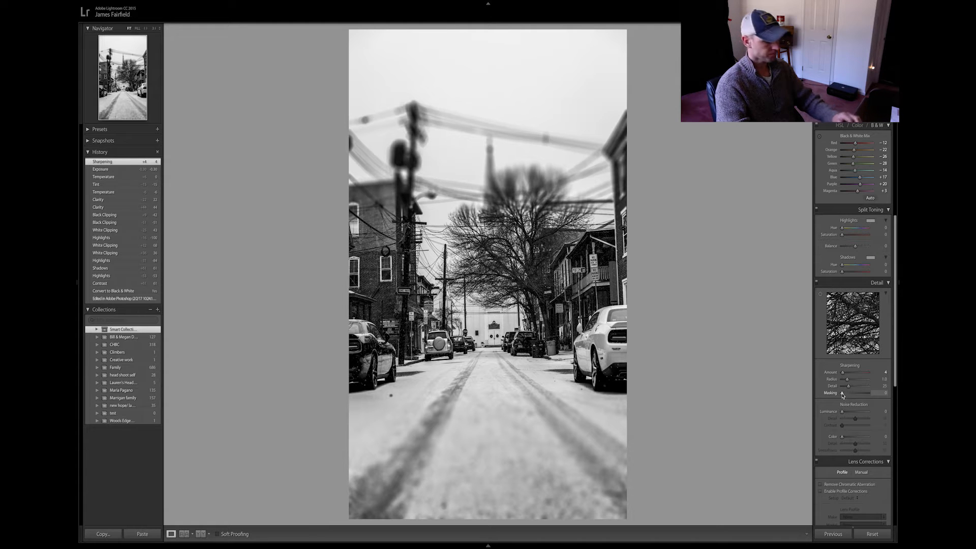
pyautogui.keyDown('alt'); pyautogui.moveTo(843, 395); pyautogui.dragTo(844, 395); pyautogui.keyUp('alt')
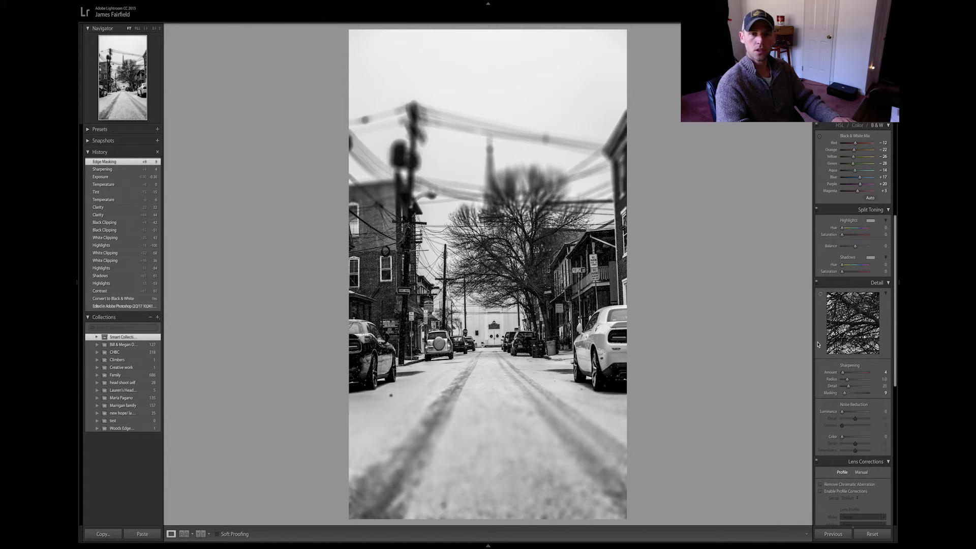
# Enable Remove Chromatic Aberration, and compare the photo with and without profile corrections, leaving them off.
pyautogui.click(820, 484)
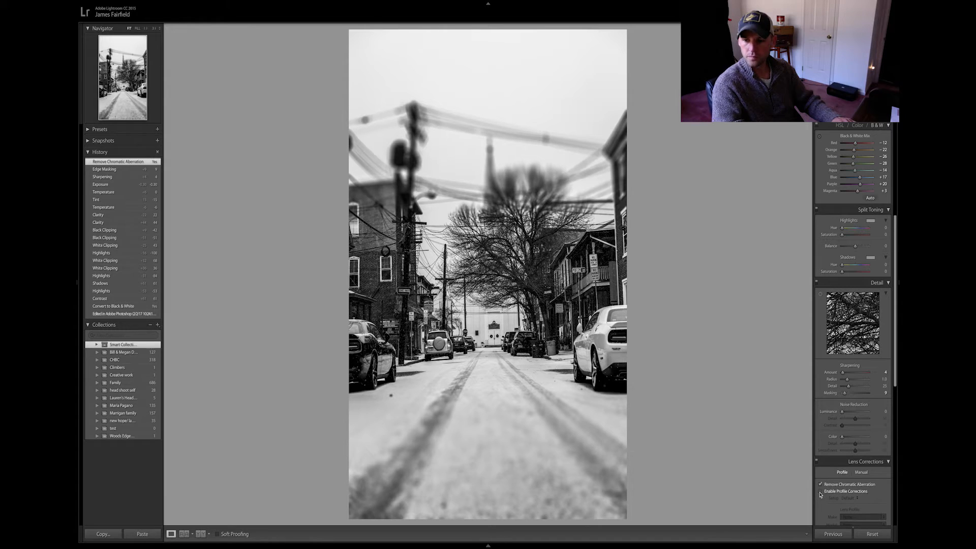
pyautogui.click(820, 492)
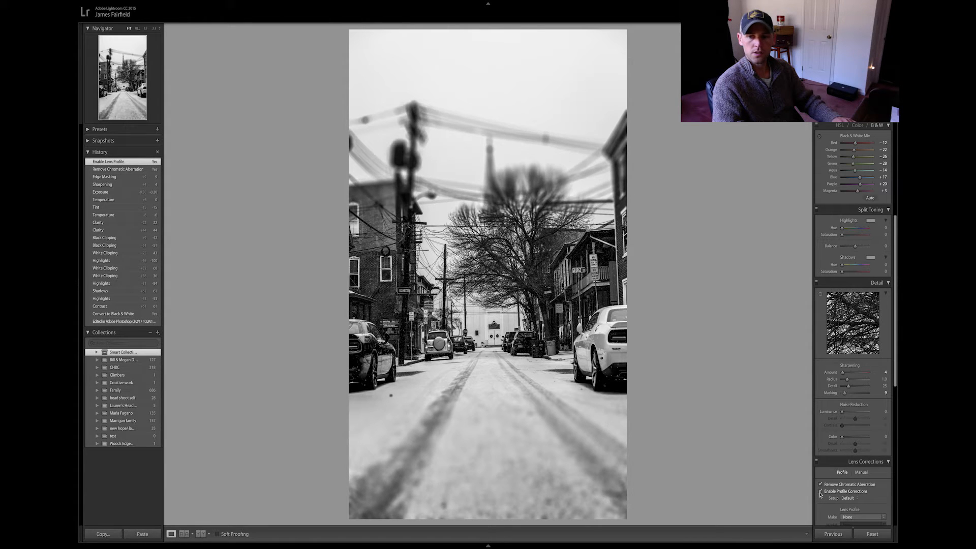
pyautogui.click(820, 492)
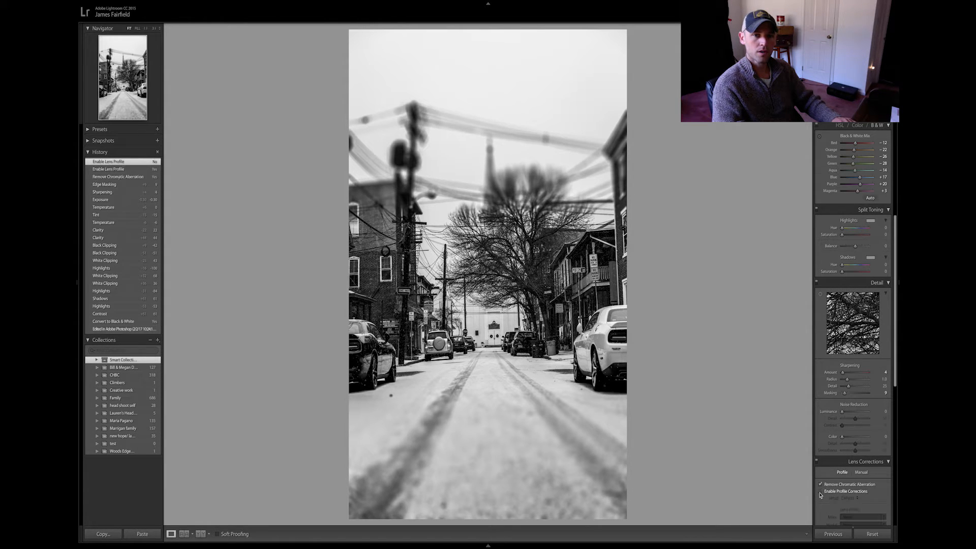
pyautogui.click(819, 493)
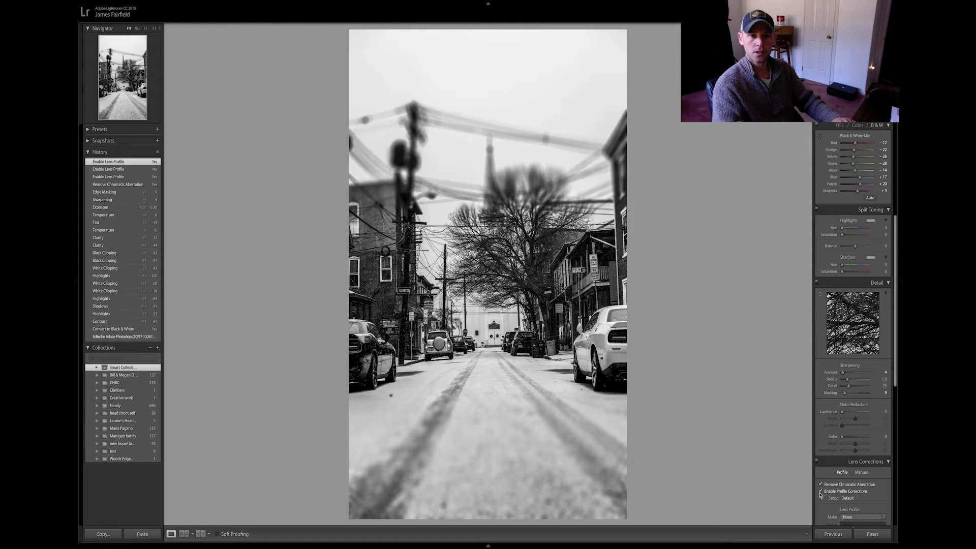
pyautogui.click(820, 493)
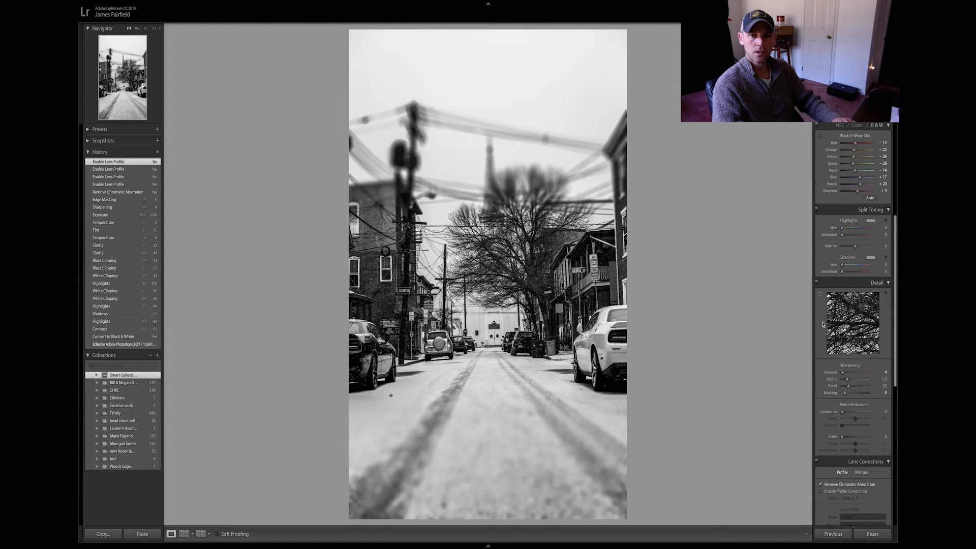
# Refine the black-and-white look by setting Clarity to +31, Contrast to +70 and Exposure to 0.00.
pyautogui.scroll(1, 861, 381)
pyautogui.scroll(10, 861, 381)
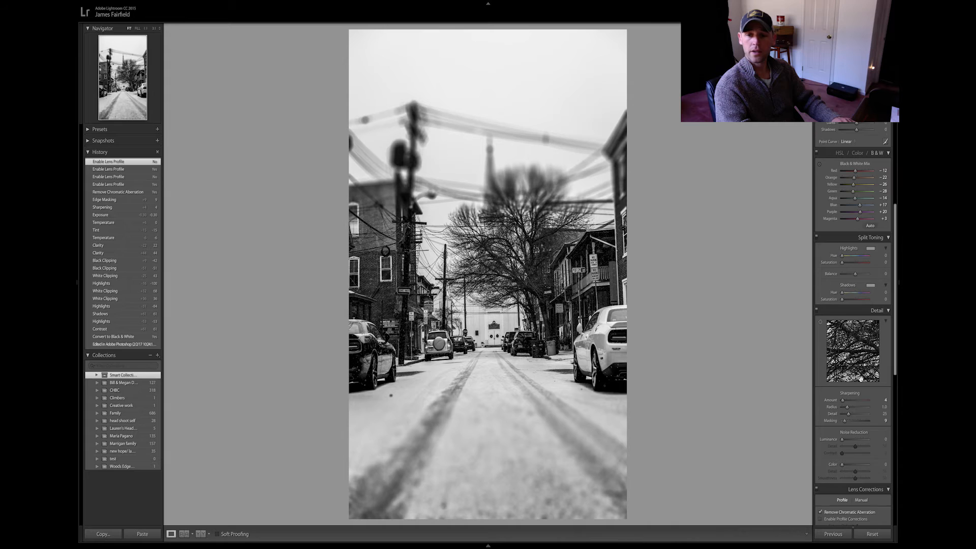
pyautogui.scroll(1, 861, 381)
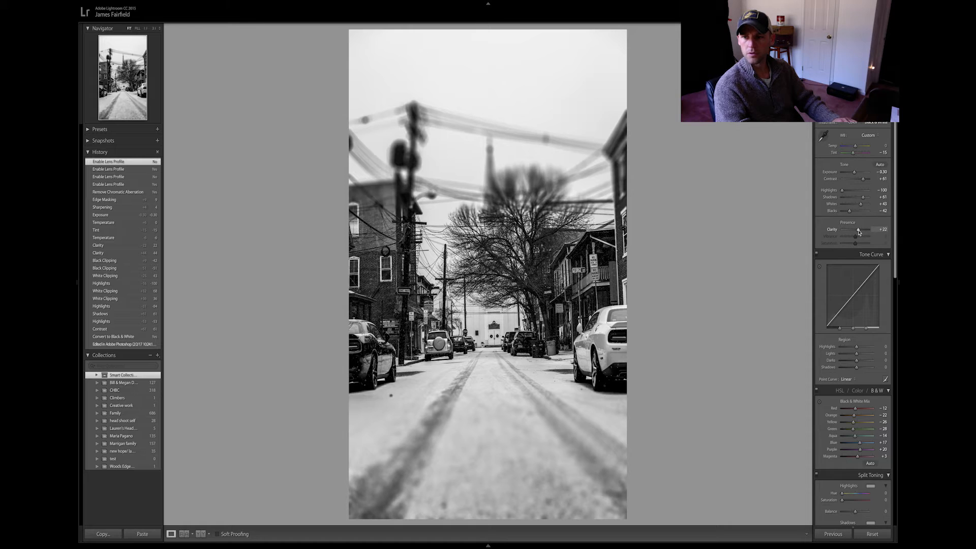
pyautogui.moveTo(859, 234); pyautogui.dragTo(859, 232)
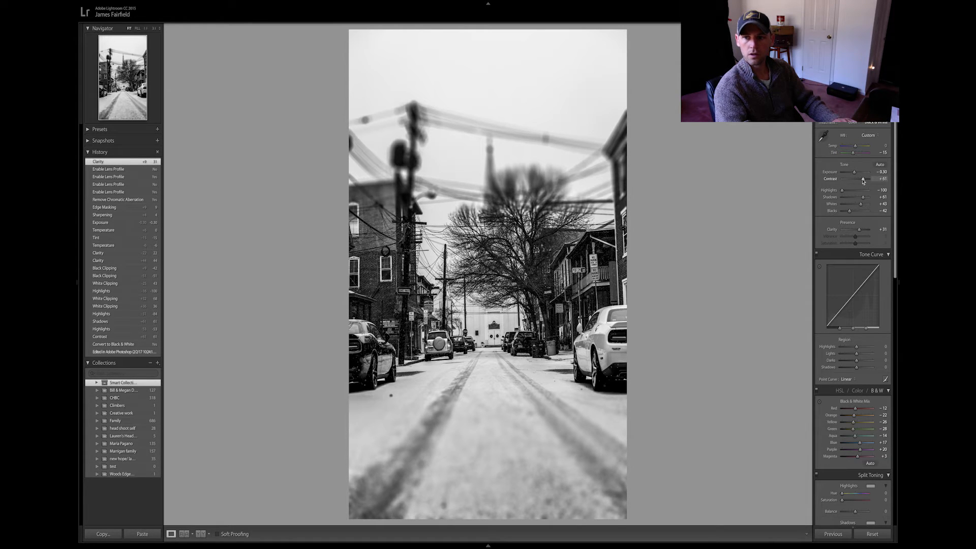
pyautogui.moveTo(866, 178); pyautogui.dragTo(864, 179)
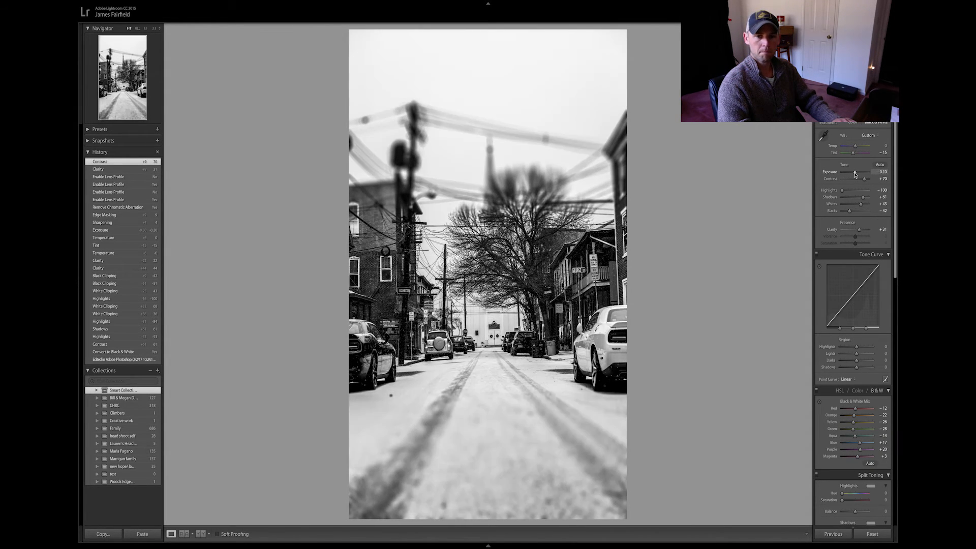
pyautogui.moveTo(854, 175); pyautogui.dragTo(855, 175)
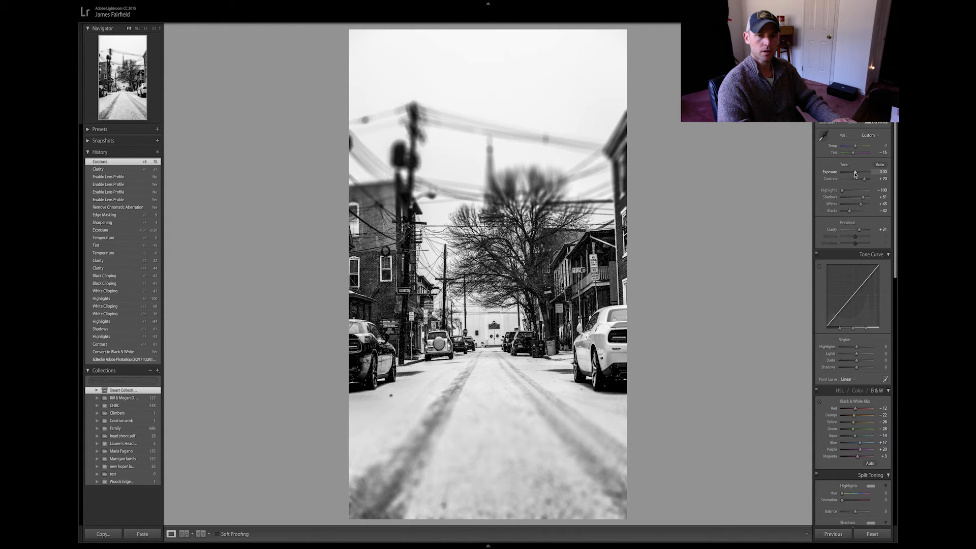